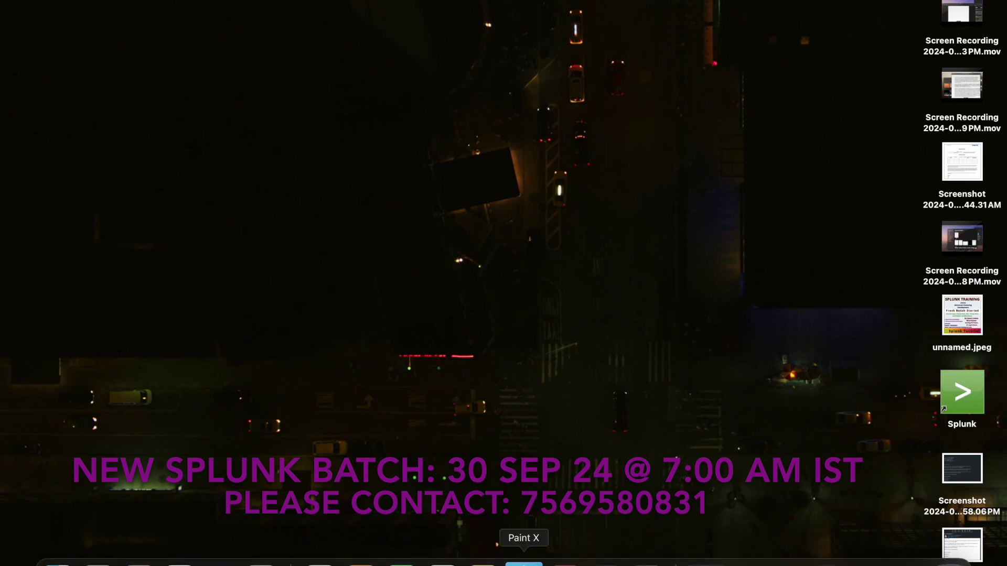
Step: Switch to Splunk in Chrome and enter index=net_index sourcetype="access_combined_wcookie" as the base query in the Search & Reporting app
left_click(320, 564)
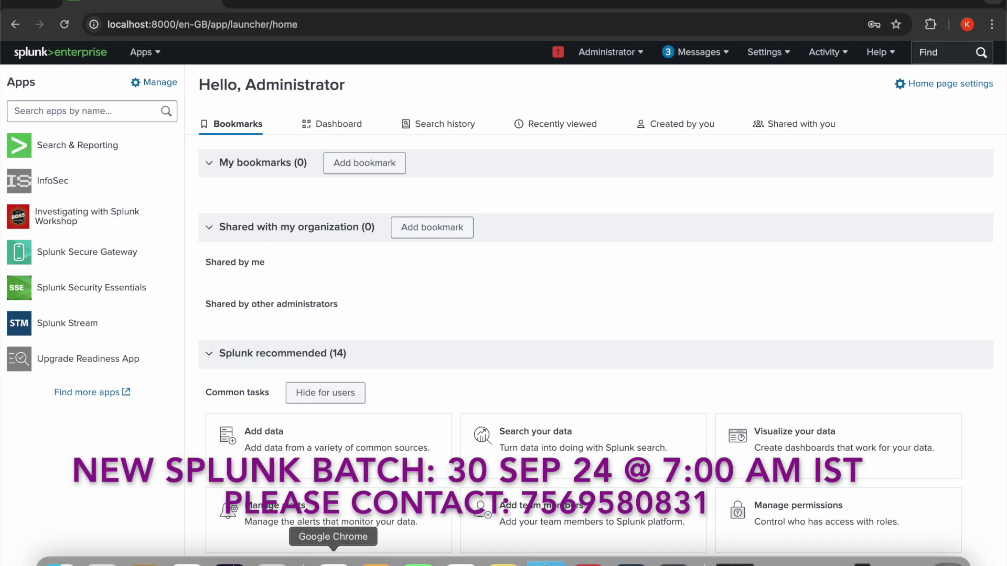
left_click(92, 149)
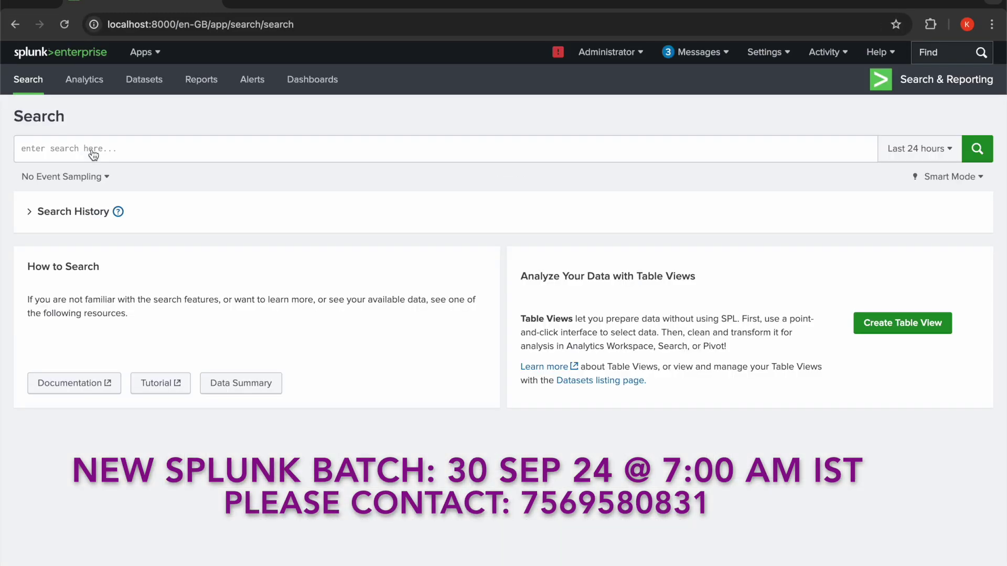
left_click(151, 157)
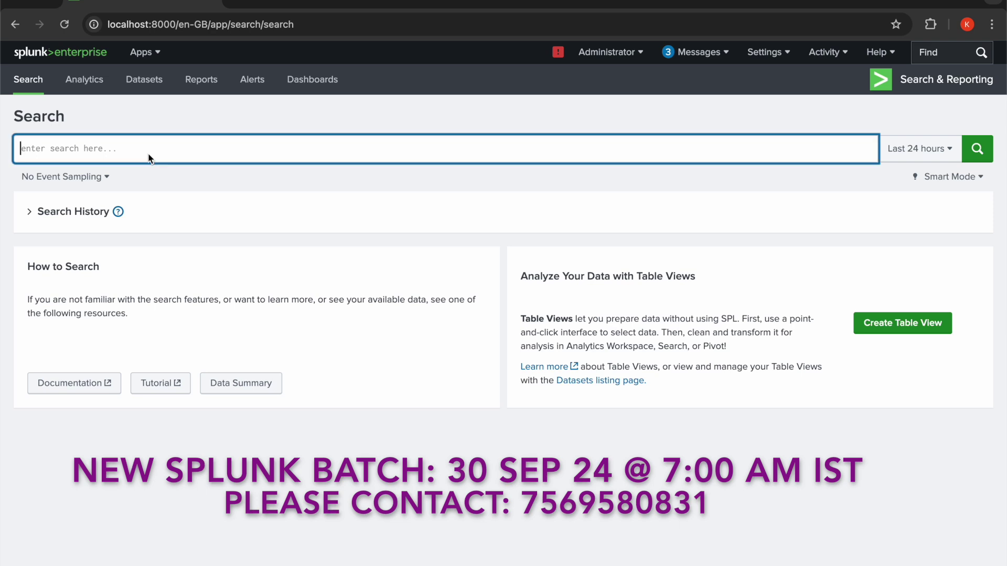
type("index")
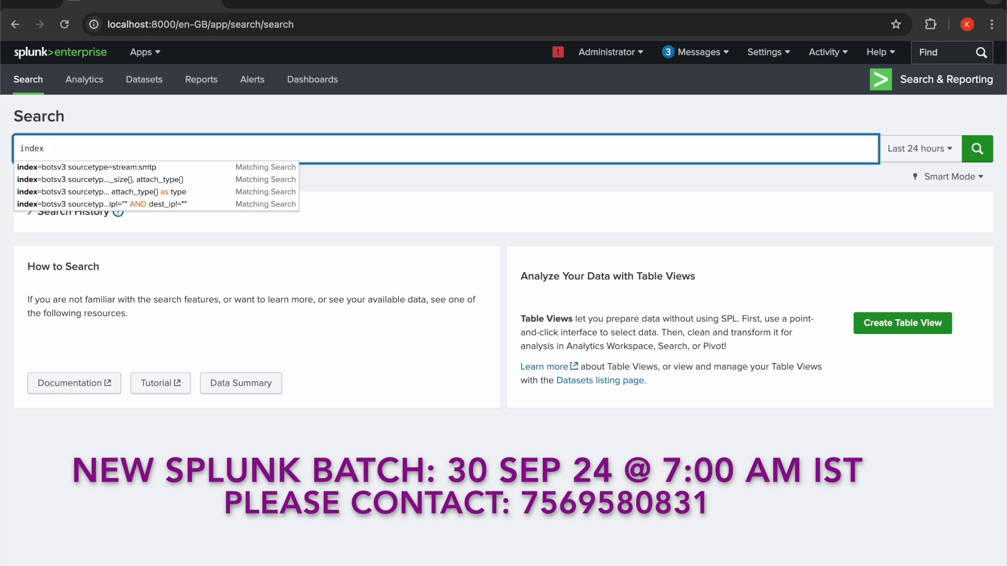
type("=net")
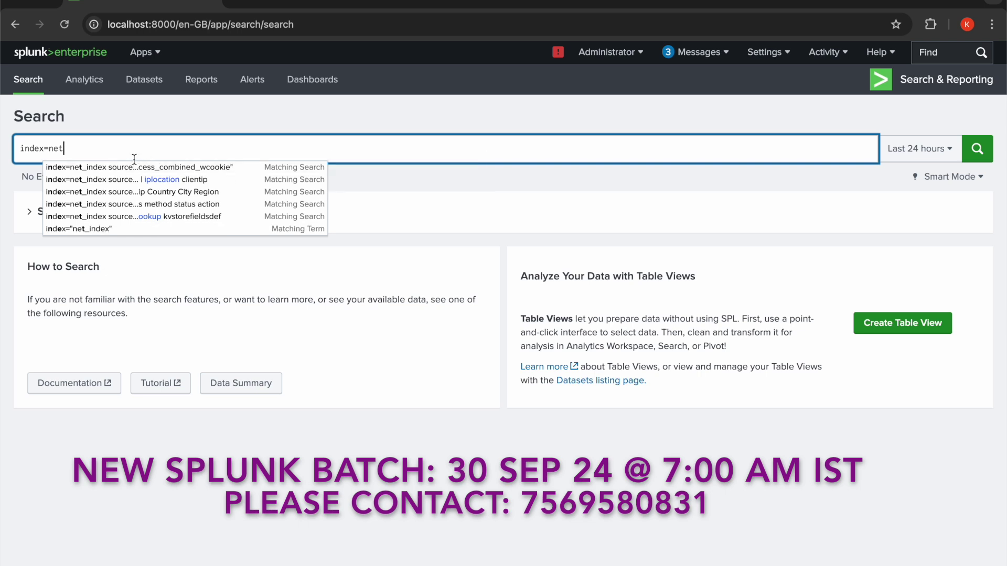
type("_index ")
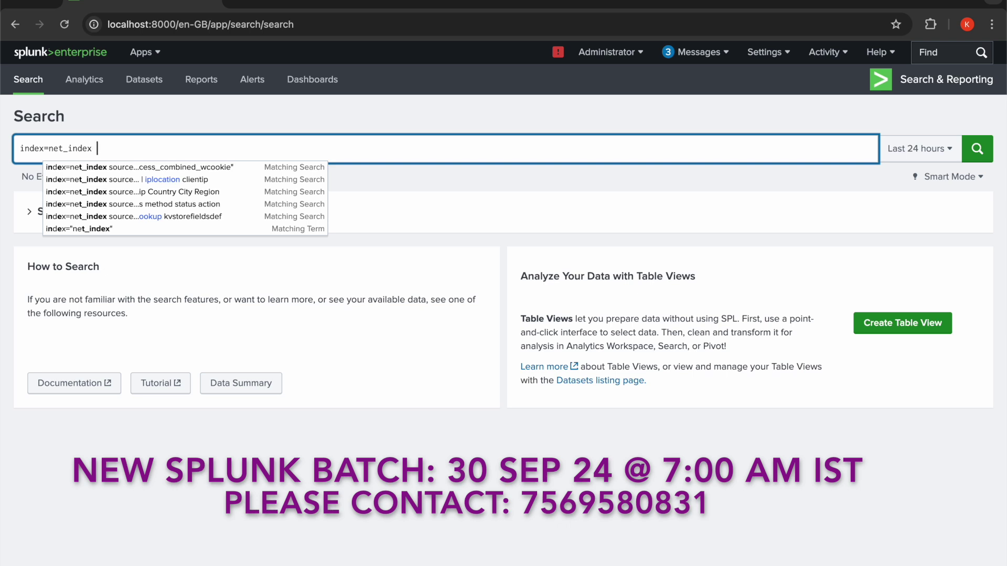
type("sourcety")
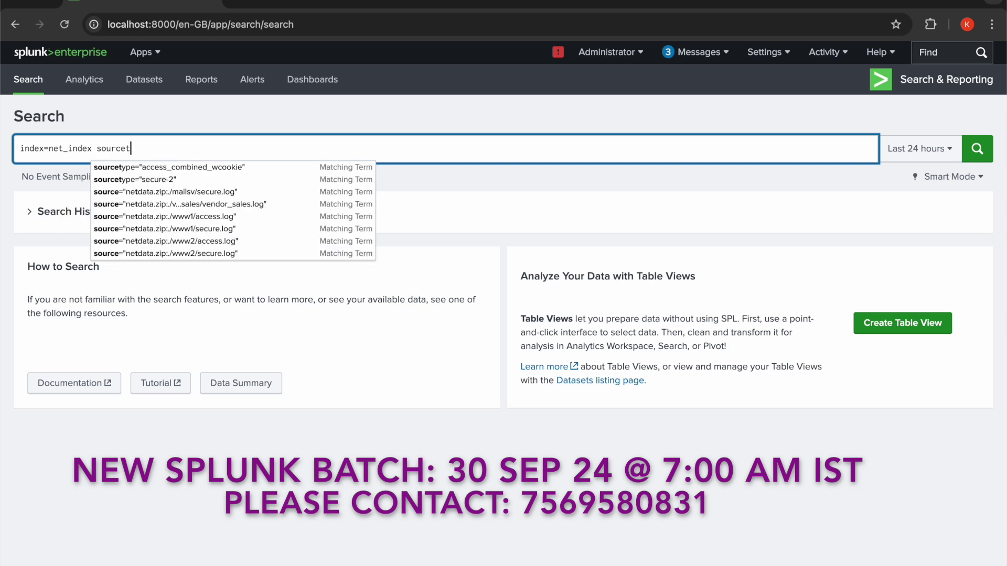
left_click(156, 168)
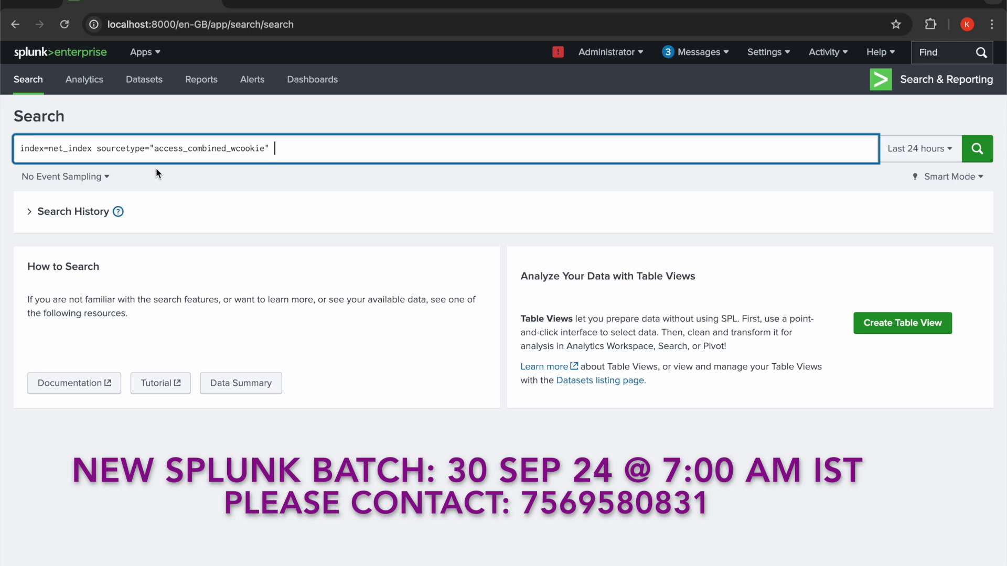
Step: Pipe the query to table productId categoryId and run it over All time
type("| tabl")
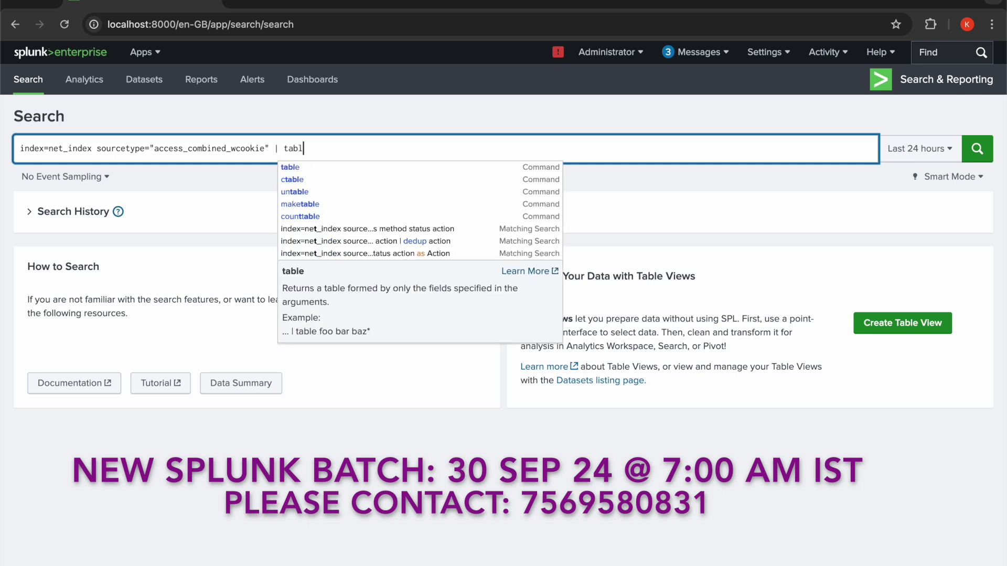
type("e productId categ")
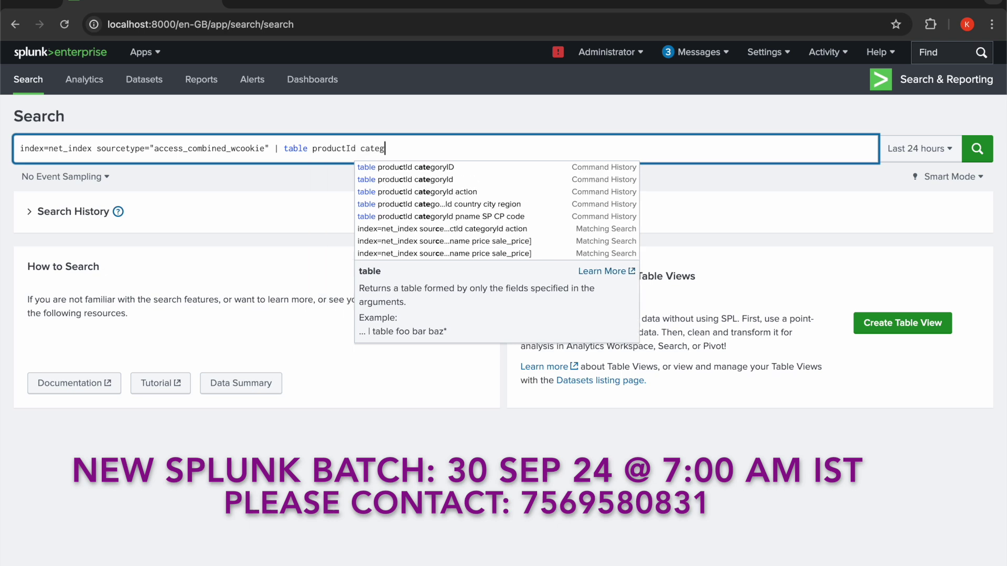
type("ory")
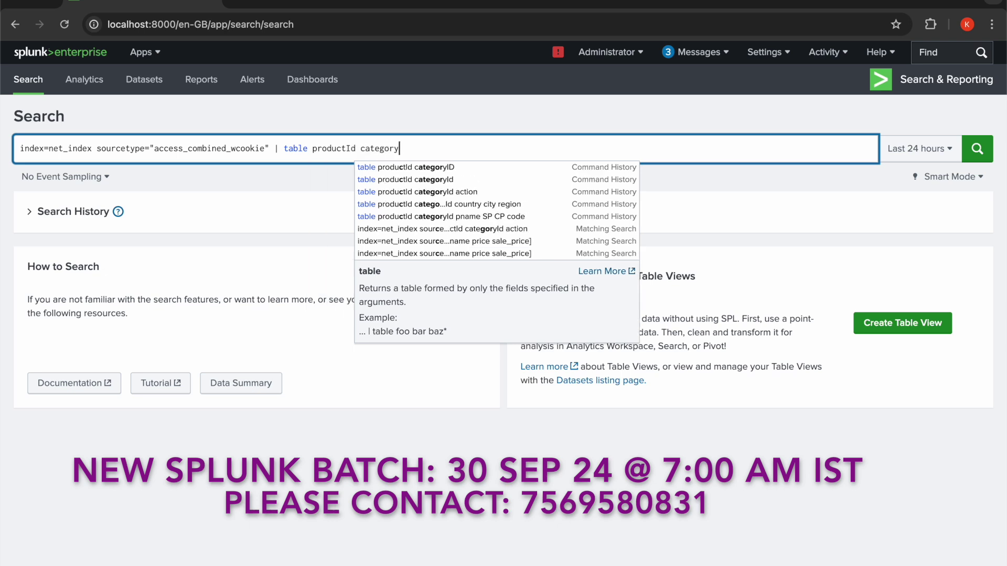
type("Id")
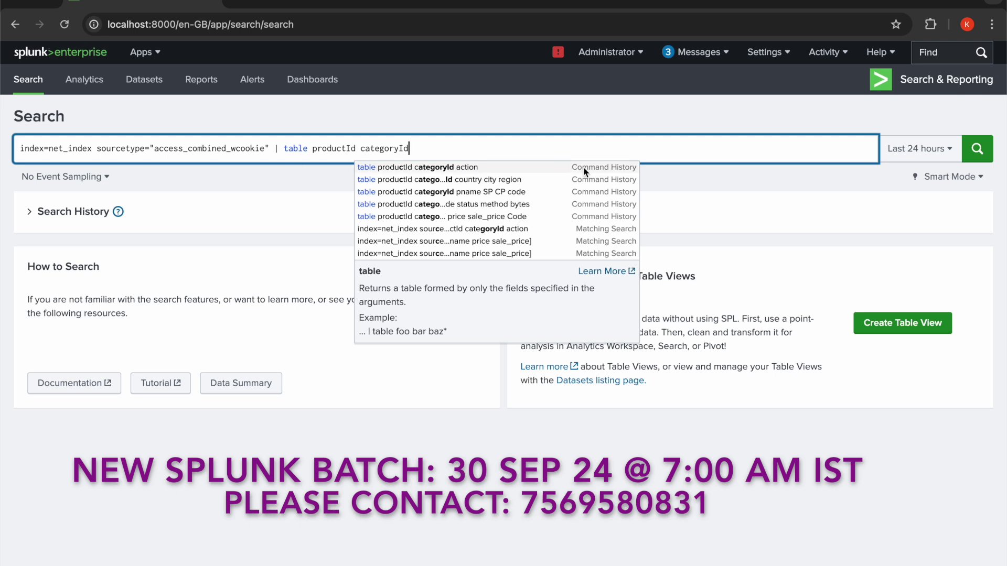
left_click(921, 151)
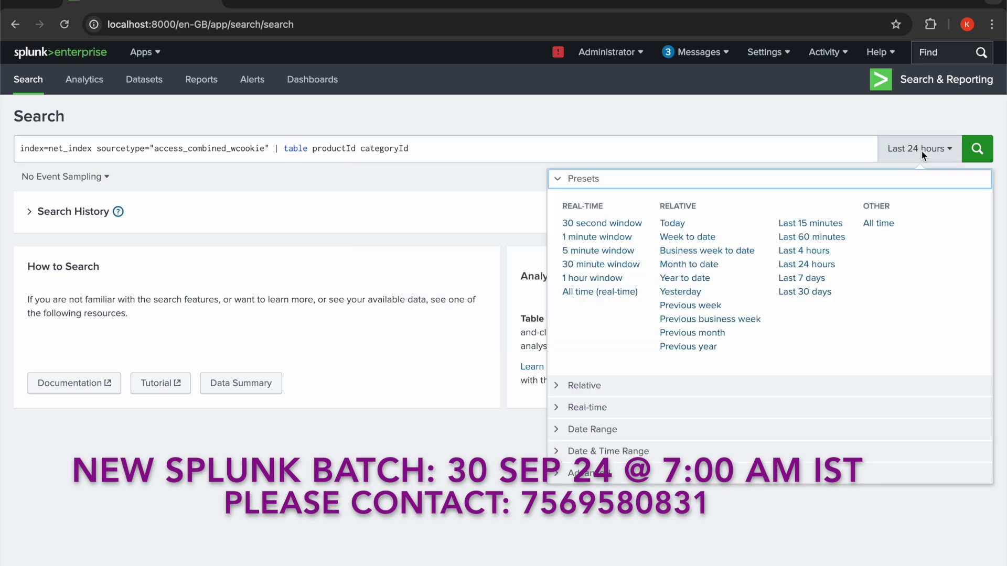
left_click(882, 224)
left_click(978, 151)
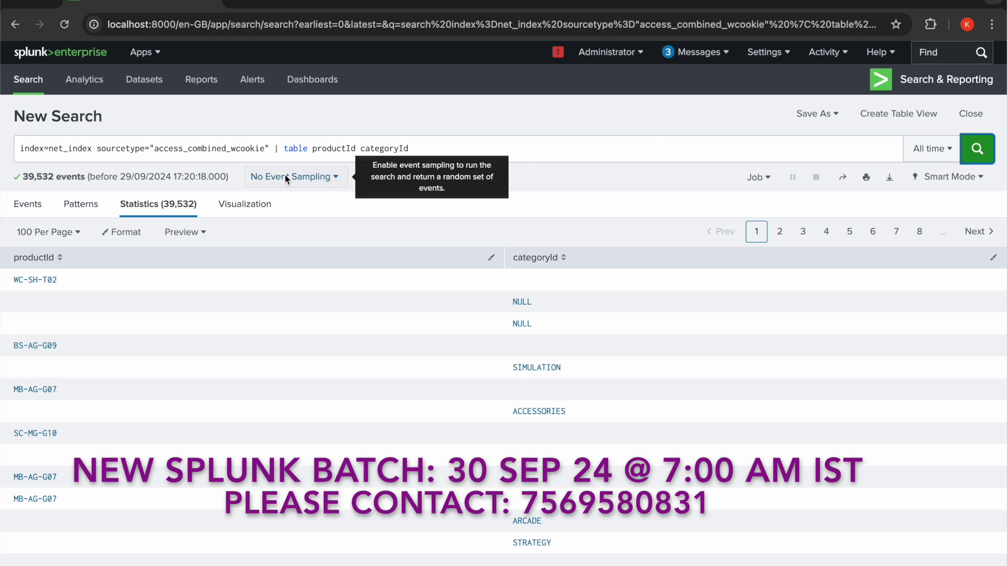
Step: Append a piped join command with type=inner on productId to the end of the query
left_click(74, 150)
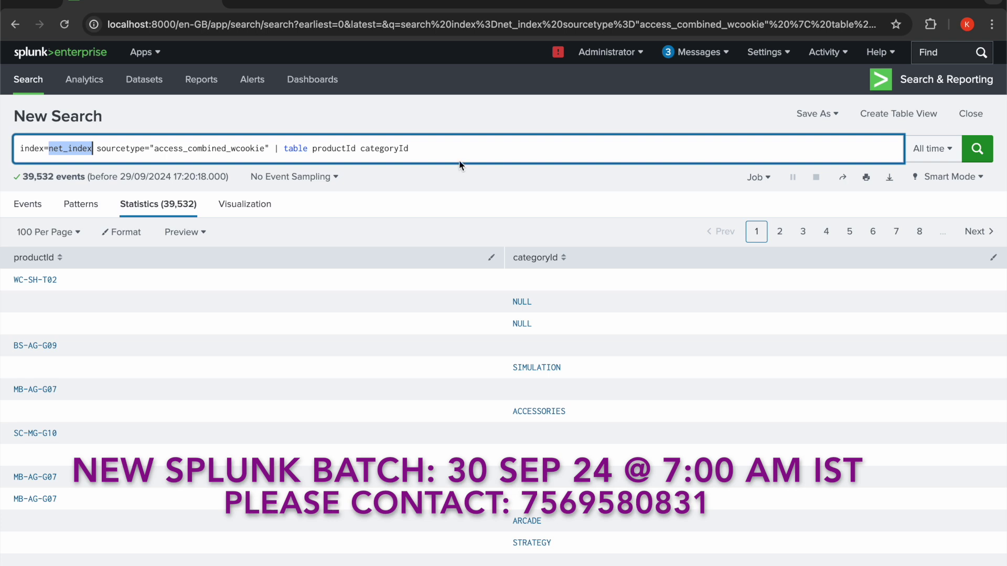
left_click(468, 146)
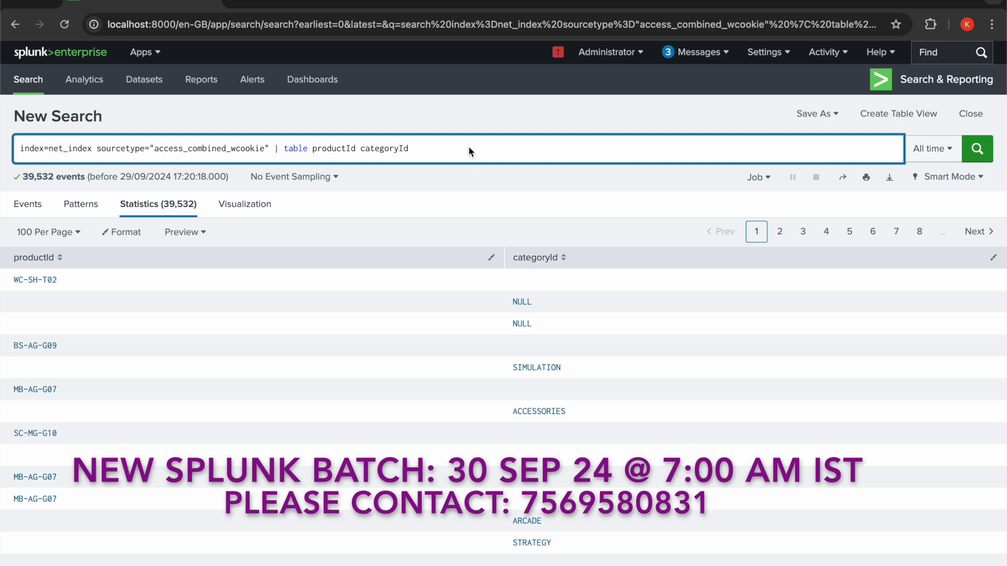
type("| jo")
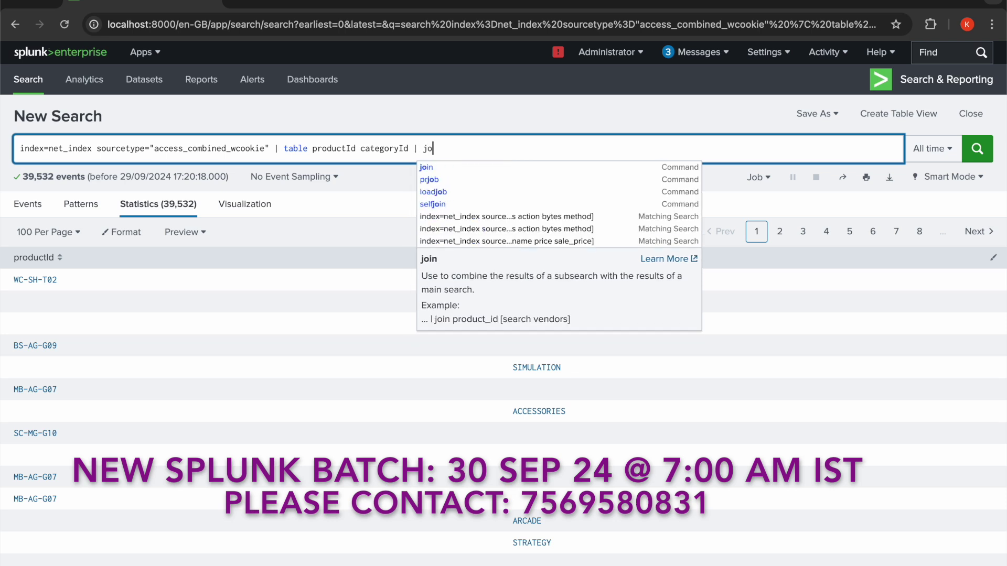
type("in type")
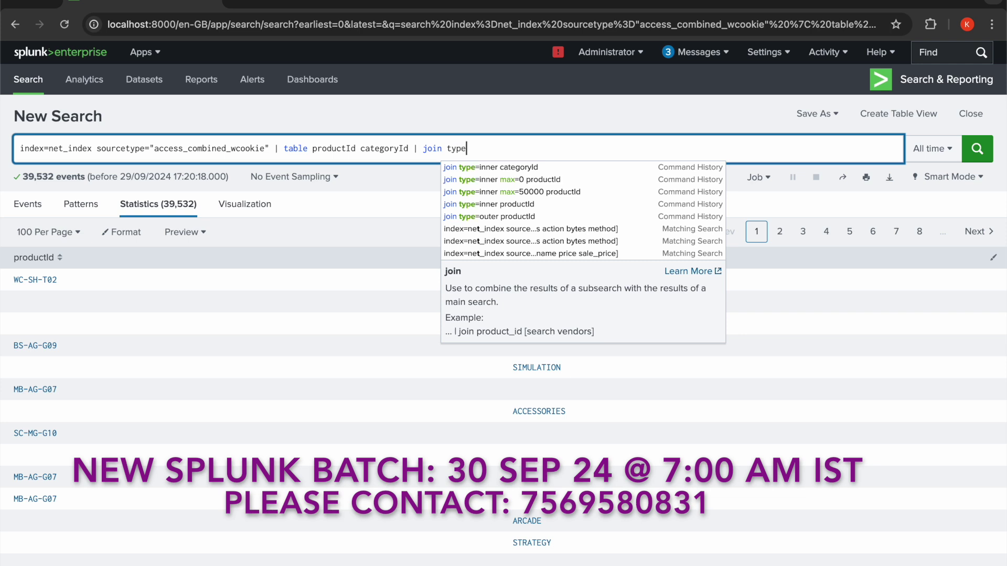
type("=")
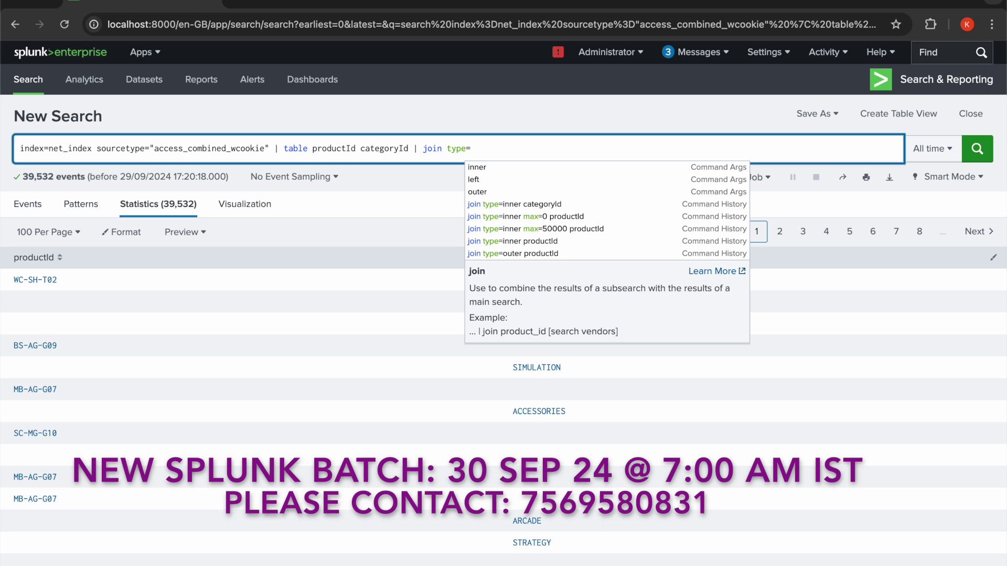
type("inner")
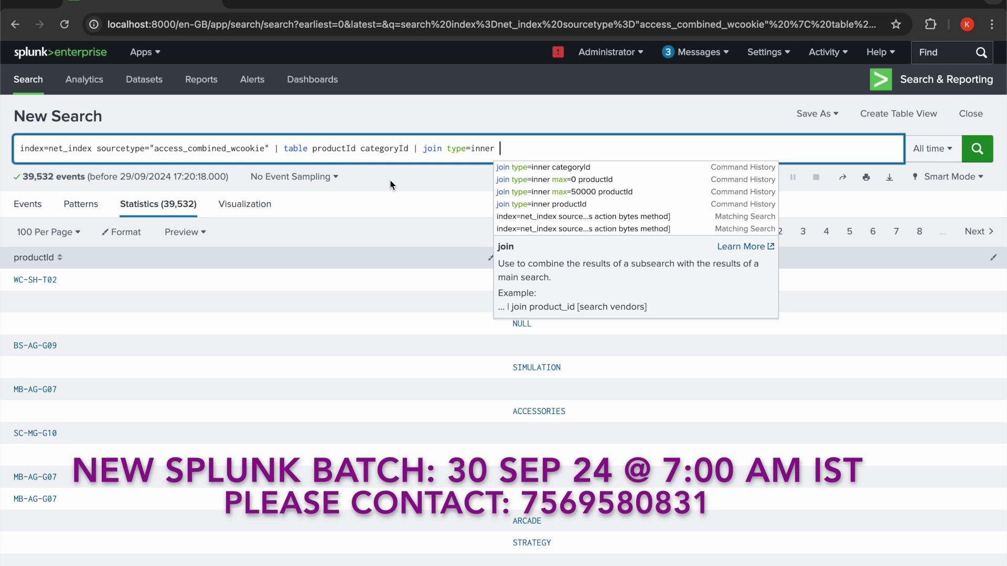
type("productI")
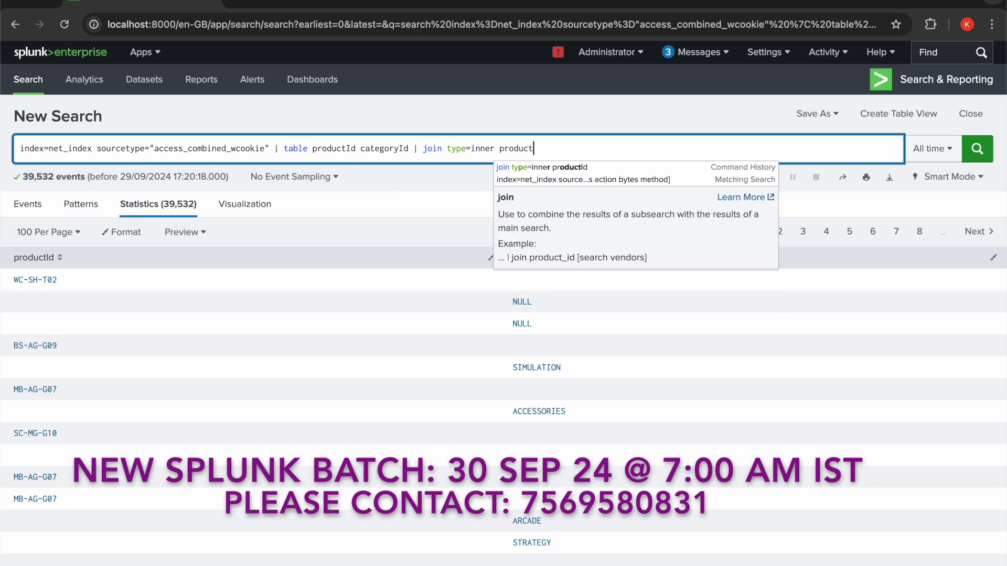
type("d")
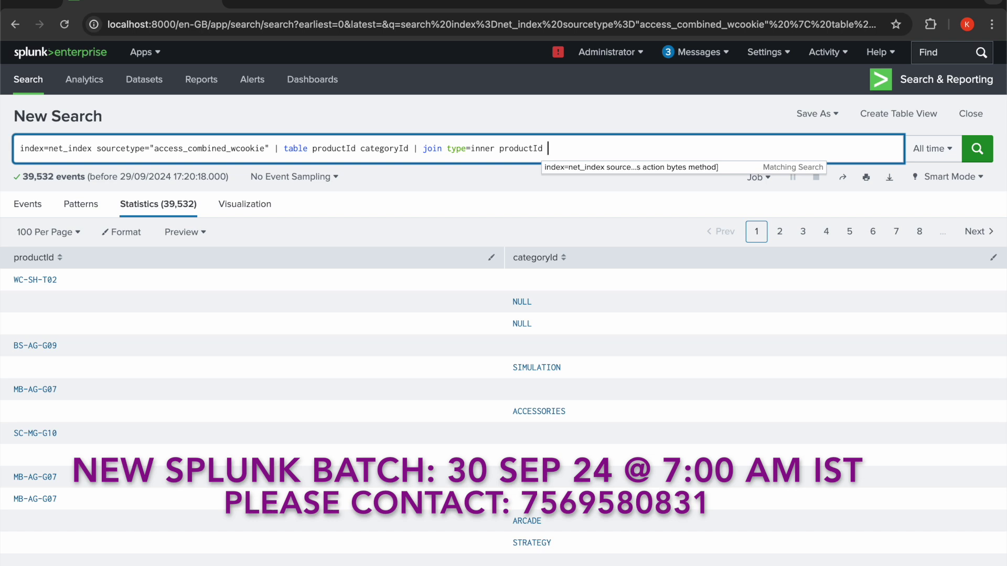
Step: Begin the join's bracketed subsearch with search index=net_index sourcetype=access_combined_wcookie
type(" [")
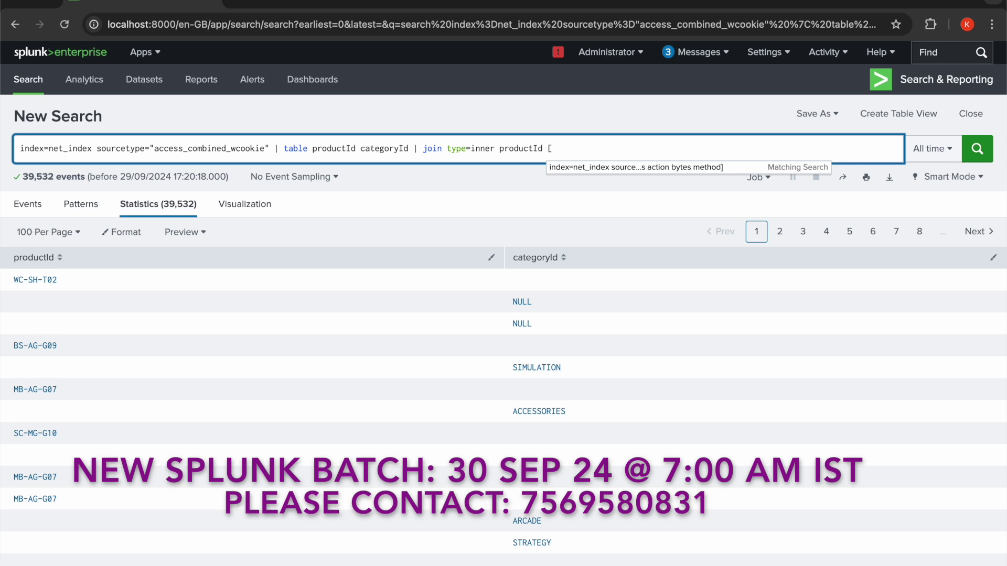
type("search ")
type("index=")
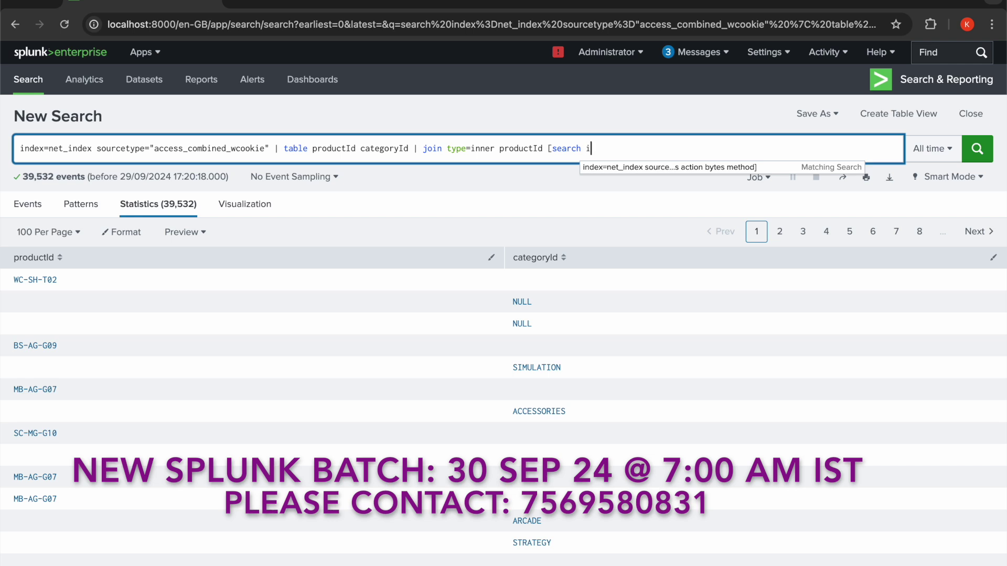
type("net_ind")
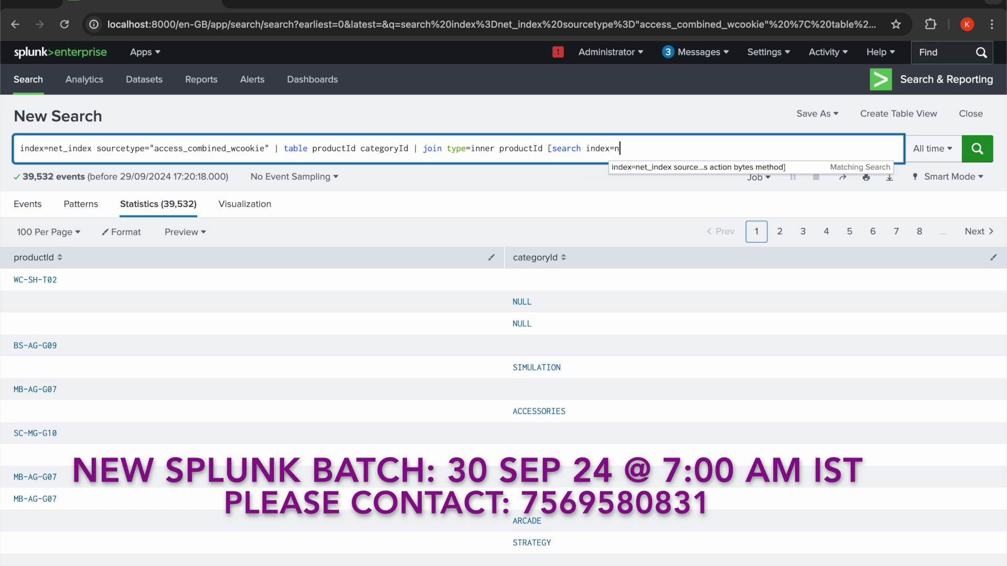
type("ex sour")
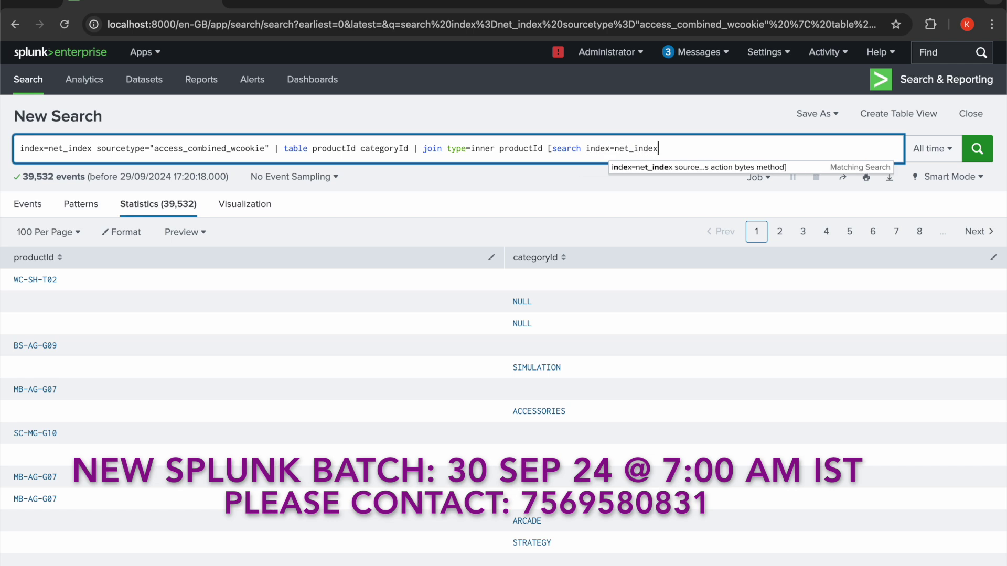
type("cetype")
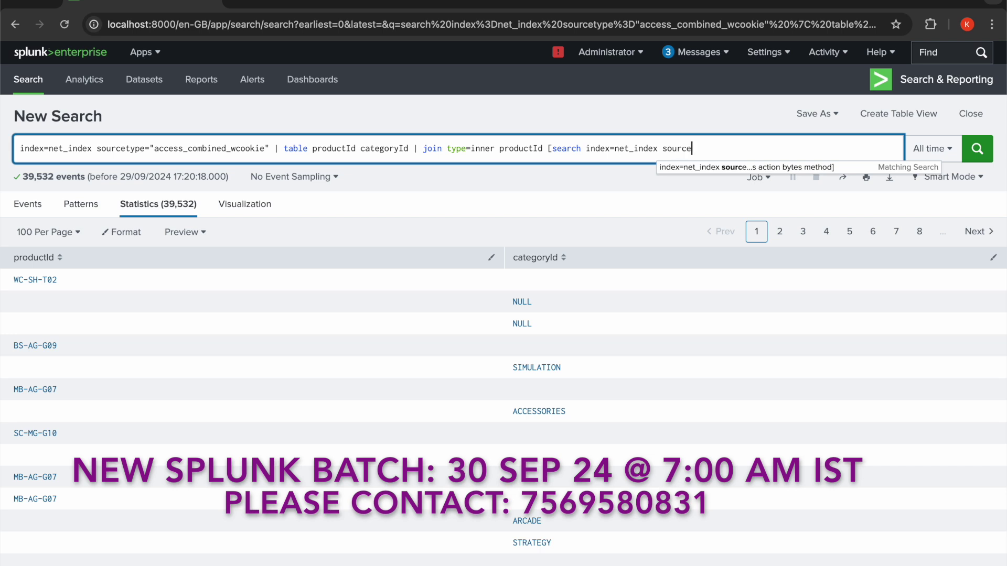
type("=access")
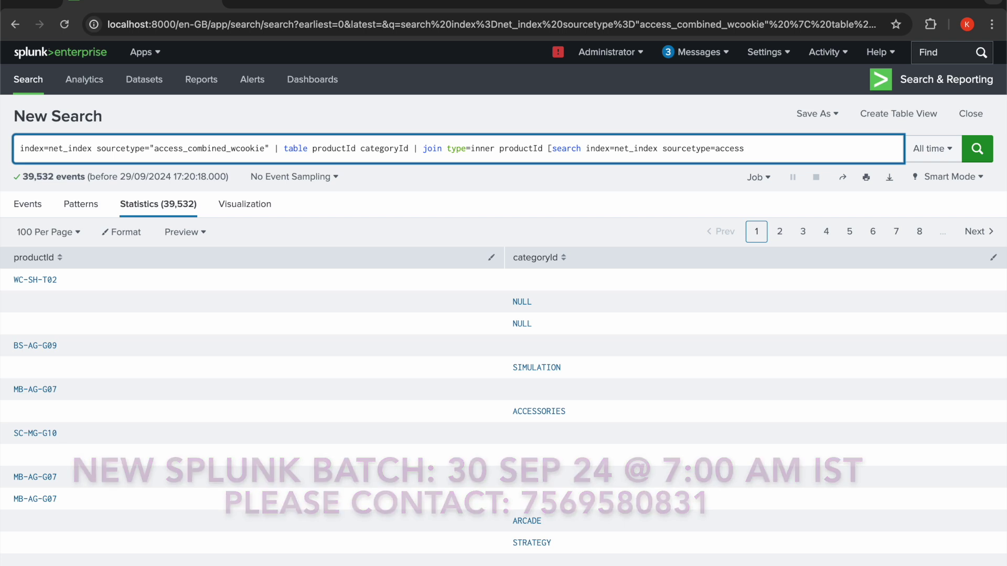
type("_combined_wcookie")
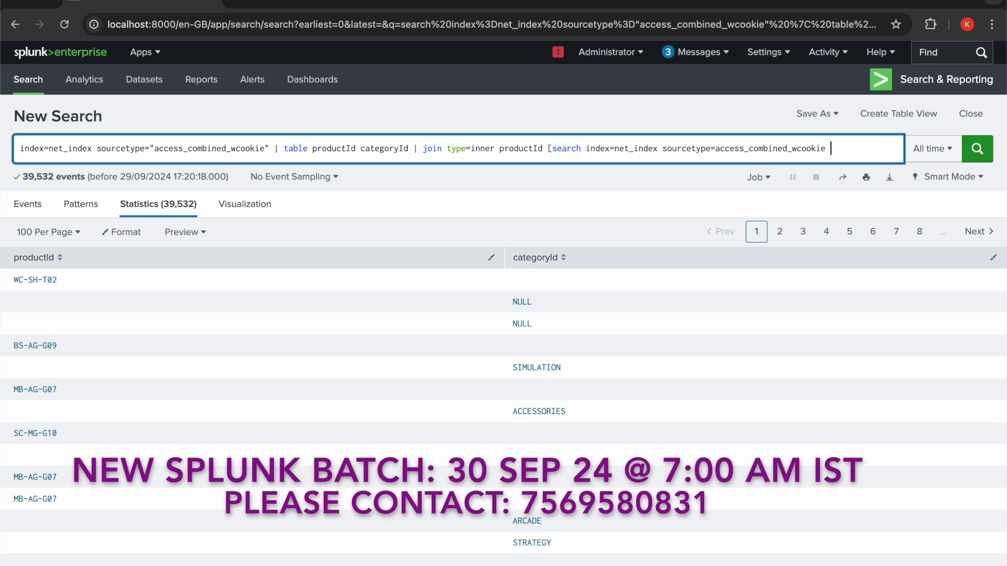
Step: Complete the subsearch with | table productId status bytes action, close its bracket, and run the joined query
type("| table")
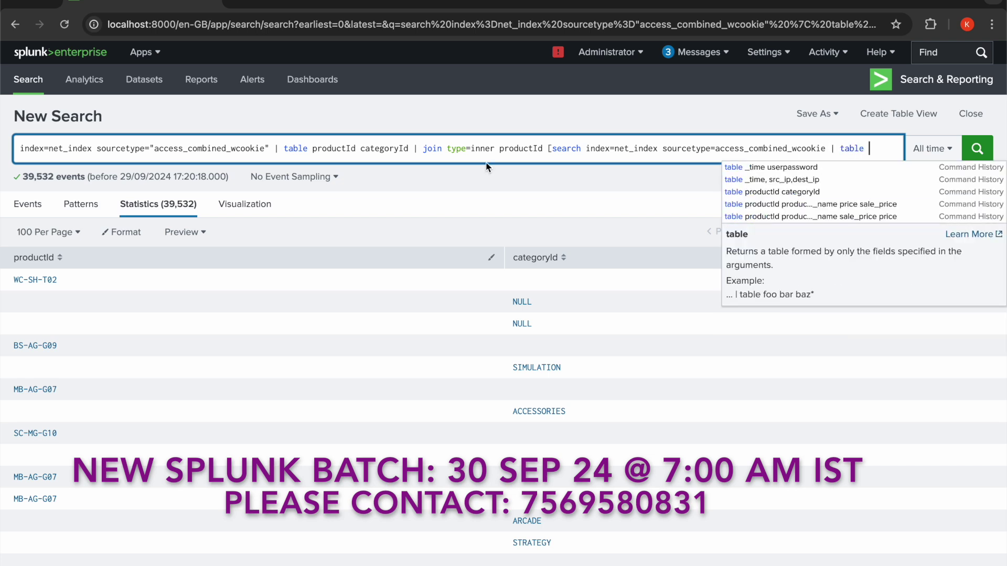
type(" product")
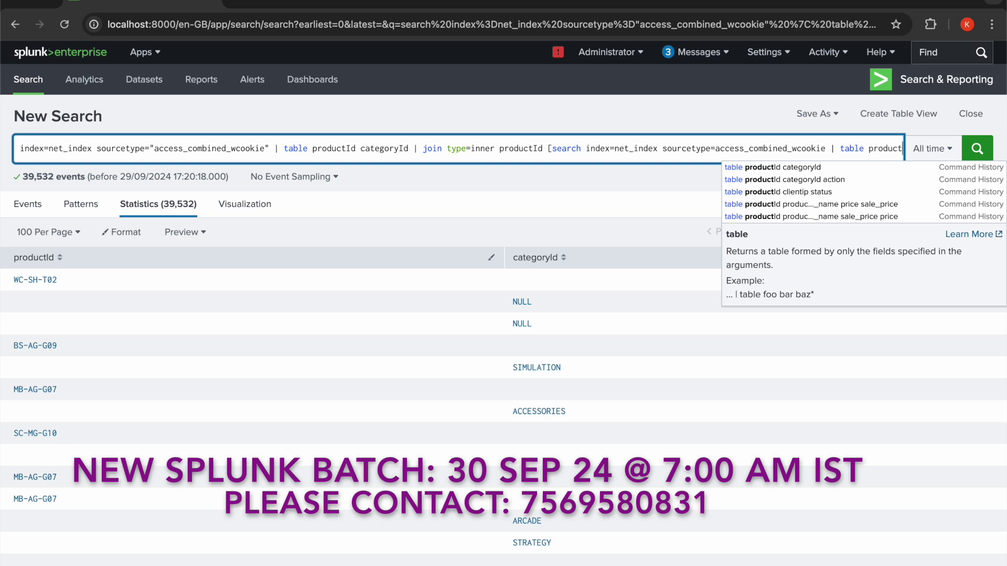
type("Id")
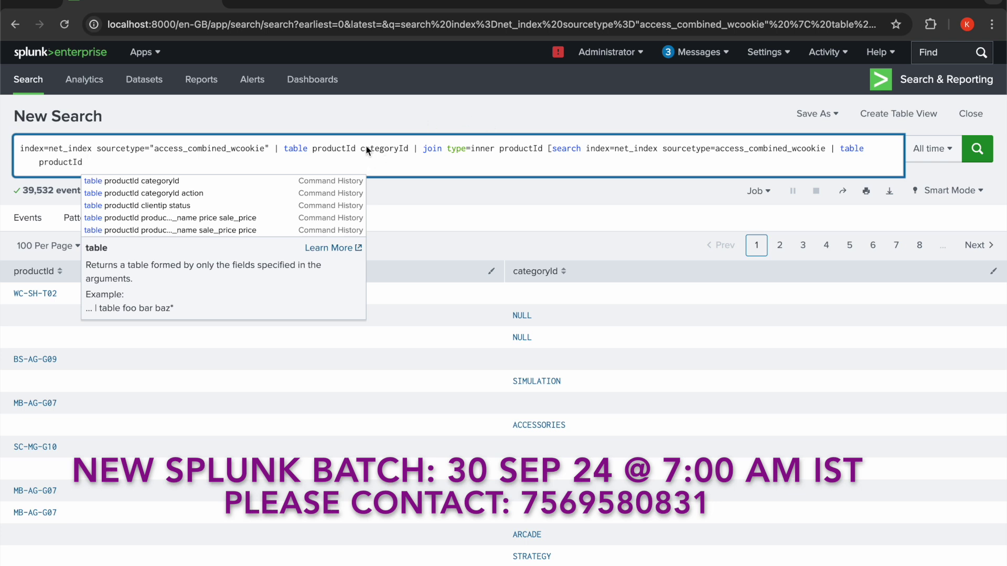
type("status bytes action")
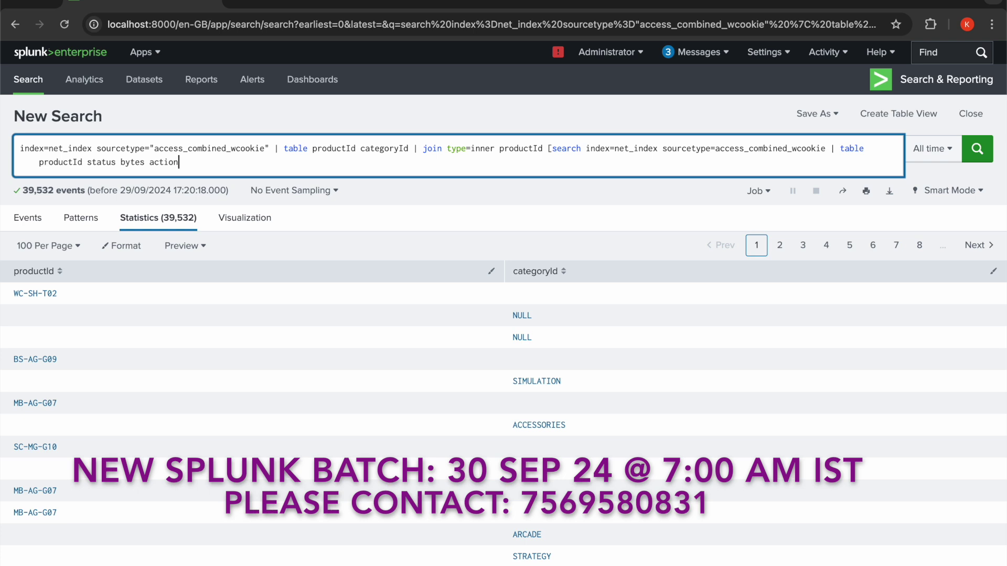
type("]")
left_click(981, 152)
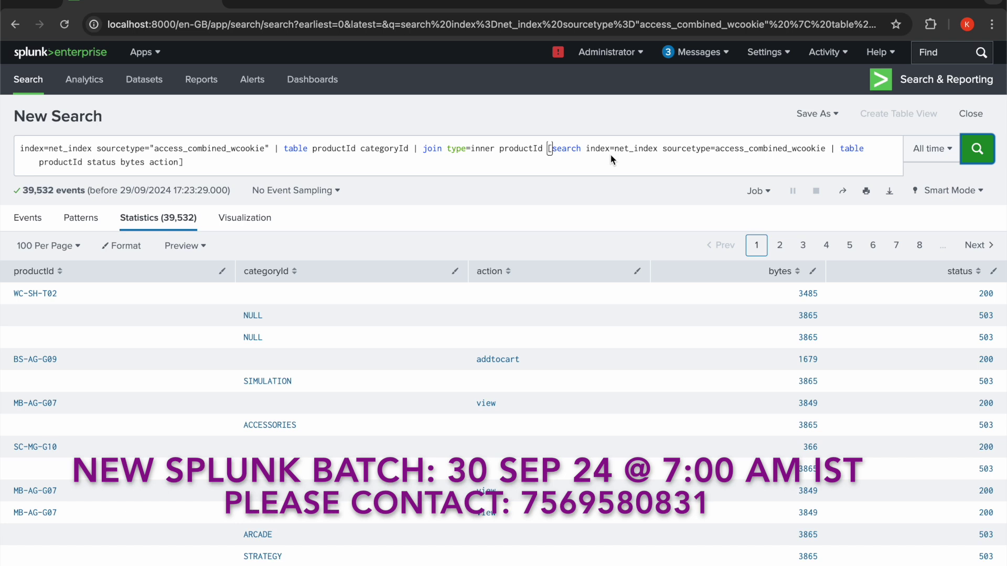
Step: Add max=0 before productId in the join command and rerun the search
left_click(519, 152)
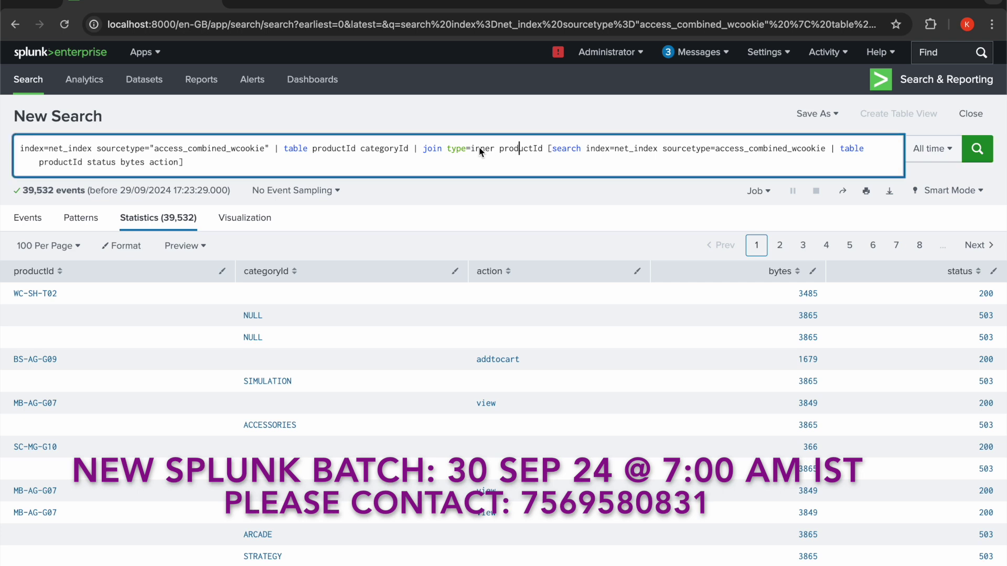
left_click(500, 152)
type("max=")
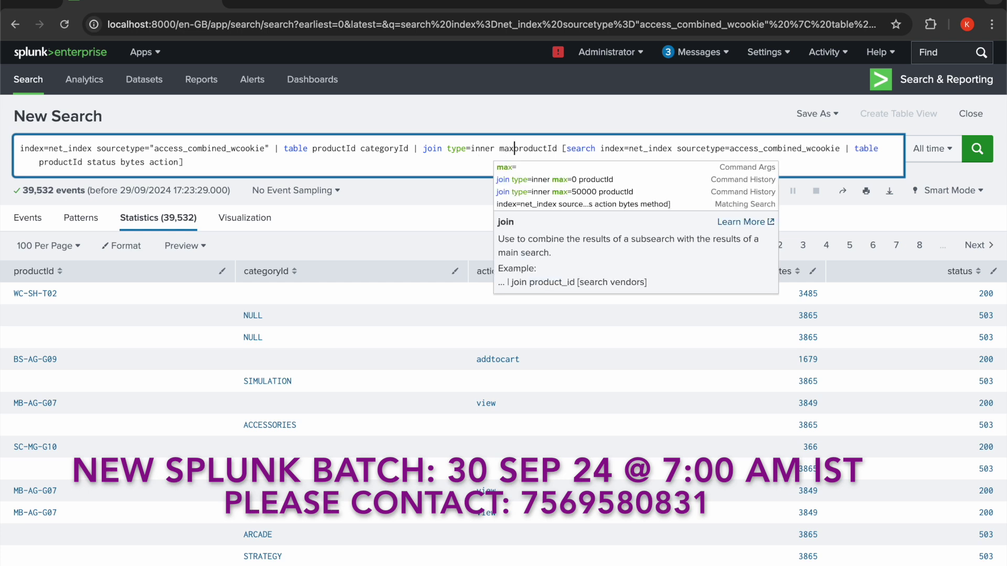
type("0")
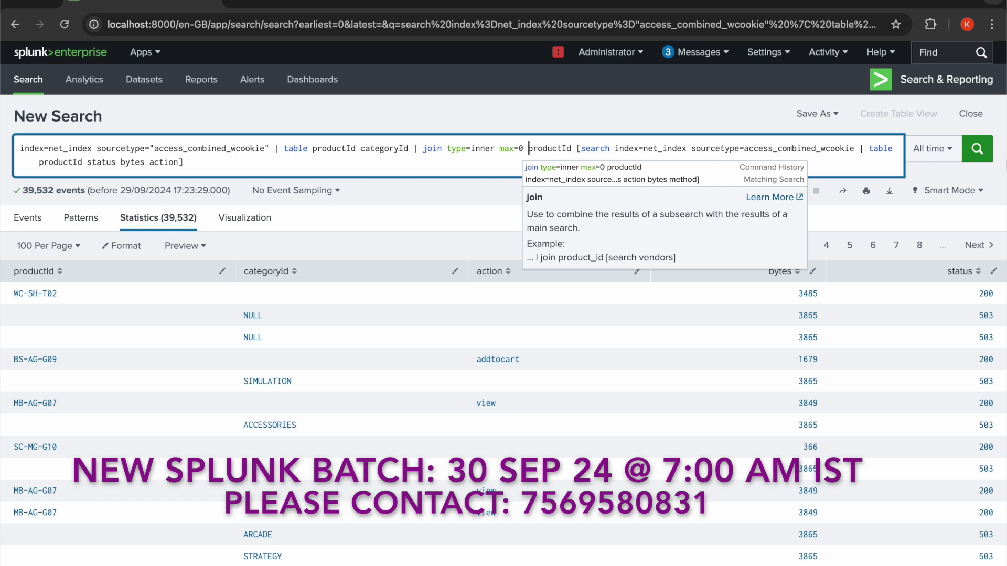
left_click(976, 151)
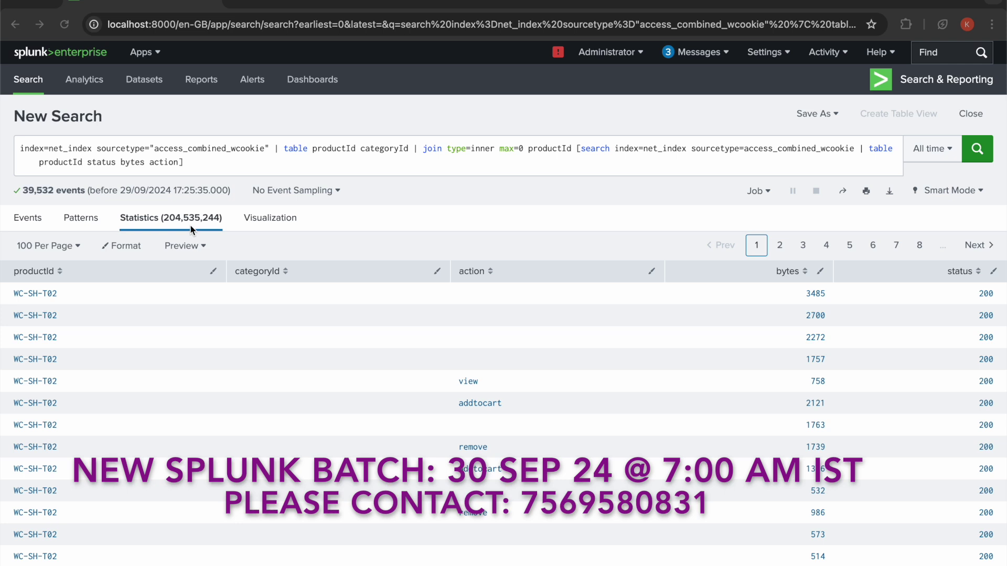
scroll(414, 327, "down", 2)
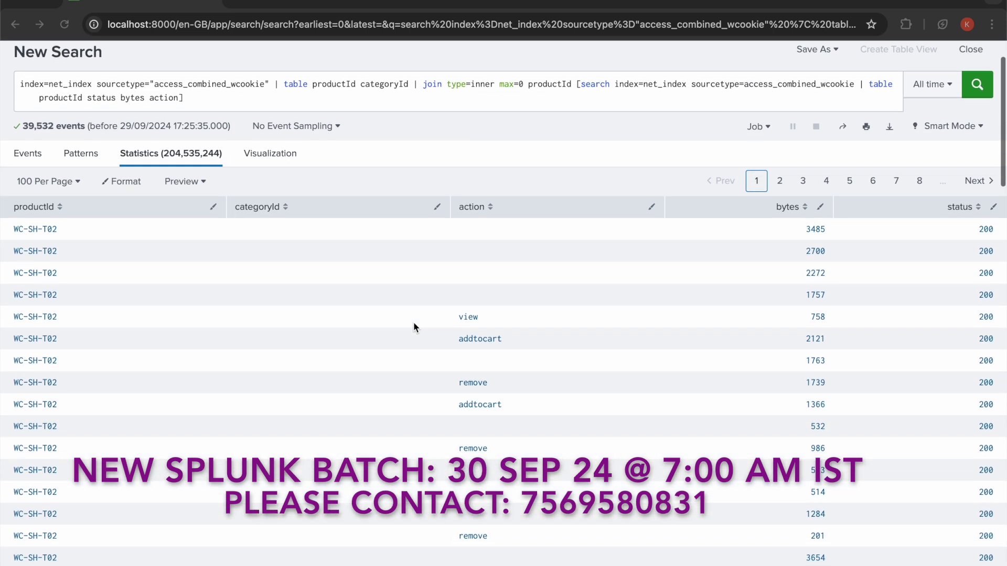